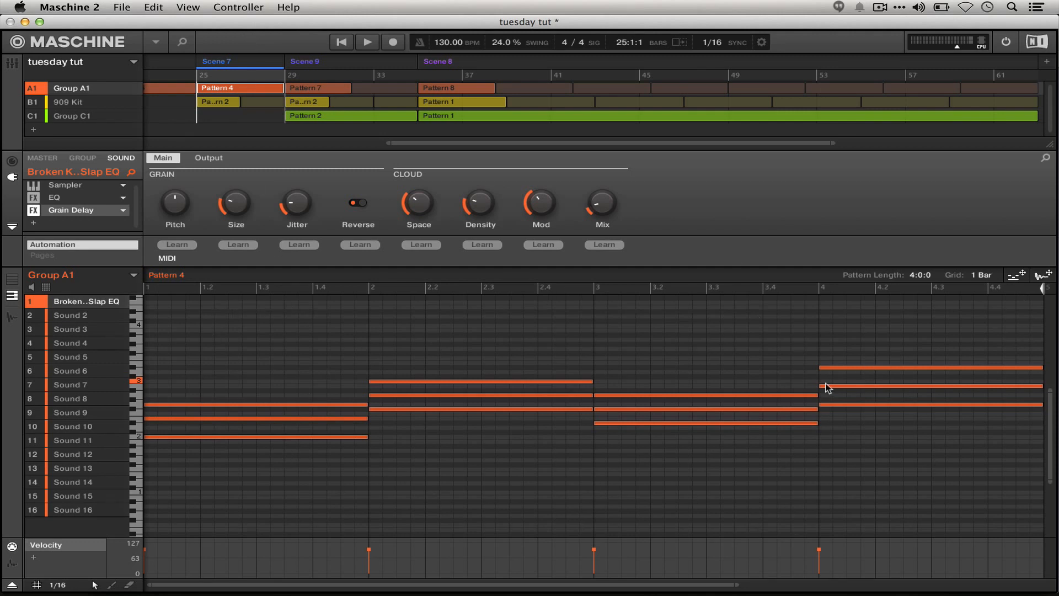
- Compare the 909 Kit's Pattern 2 with Group A1's Pattern 4 in Scene 7, and play the scene back
left_click(210, 102)
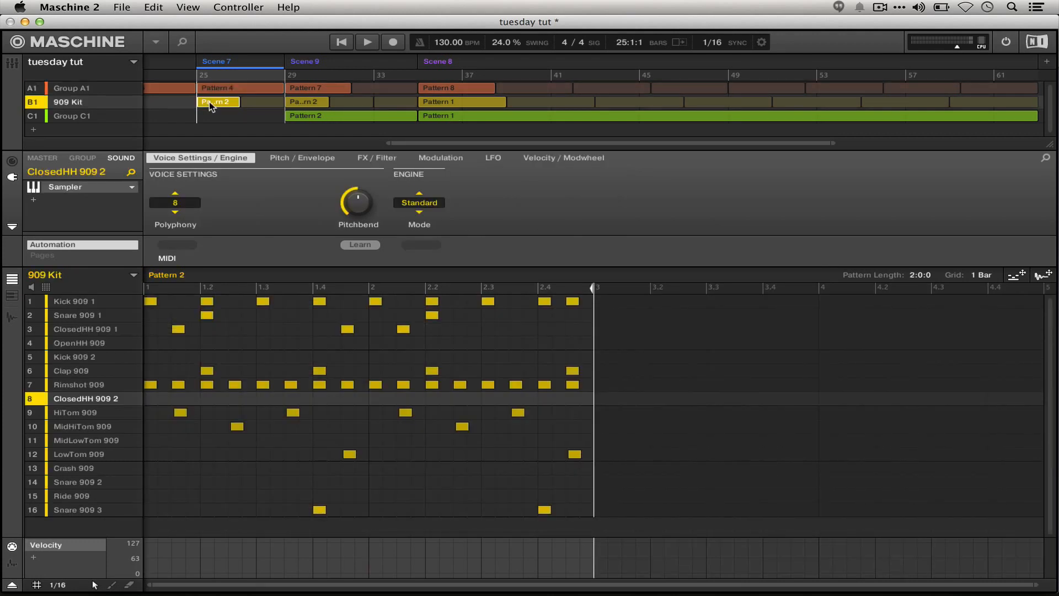
left_click(230, 87)
left_click(225, 103)
left_click(229, 90)
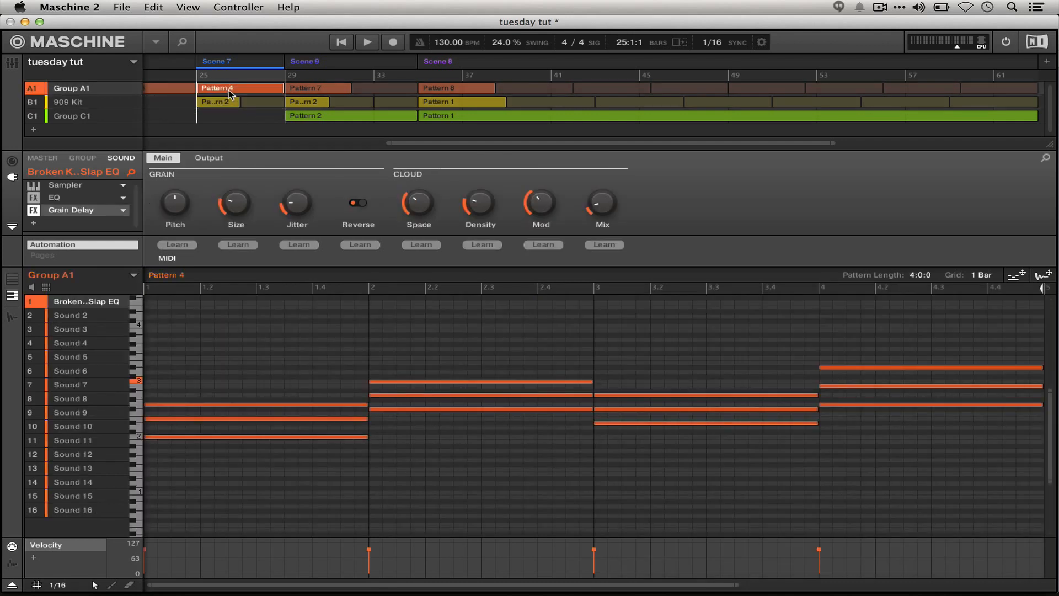
key("space")
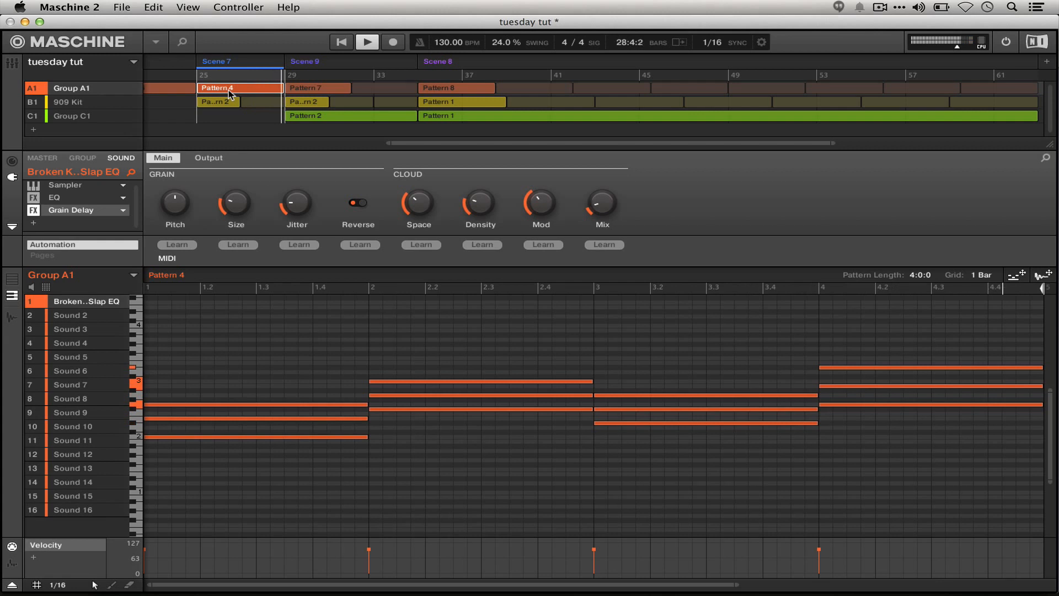
key("space")
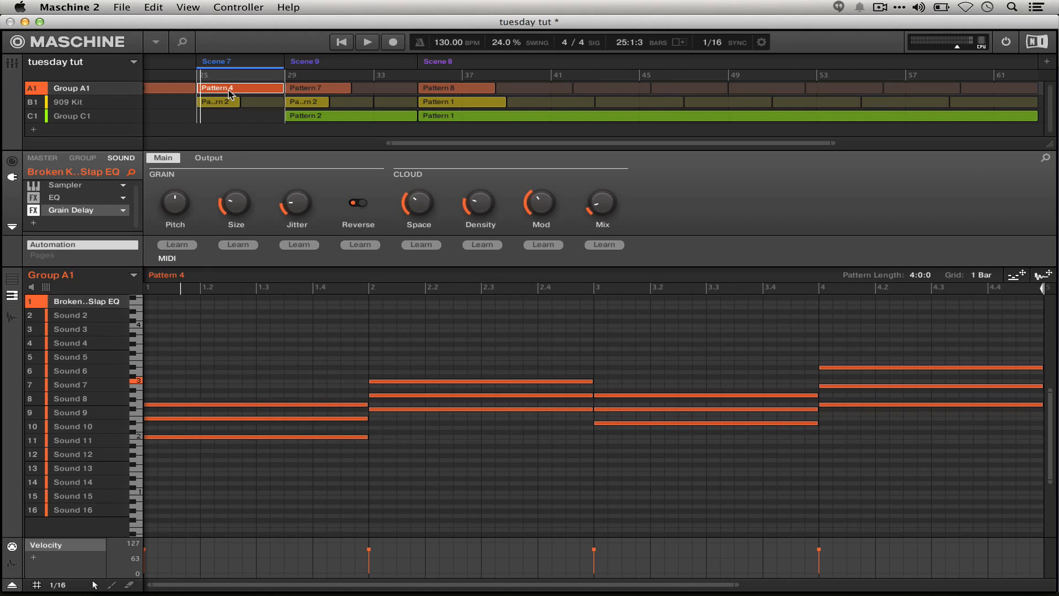
- Compare the lengths of Group A1's Pattern 7 in Scene 9 and Pattern 4 in Scene 7
left_click(316, 86)
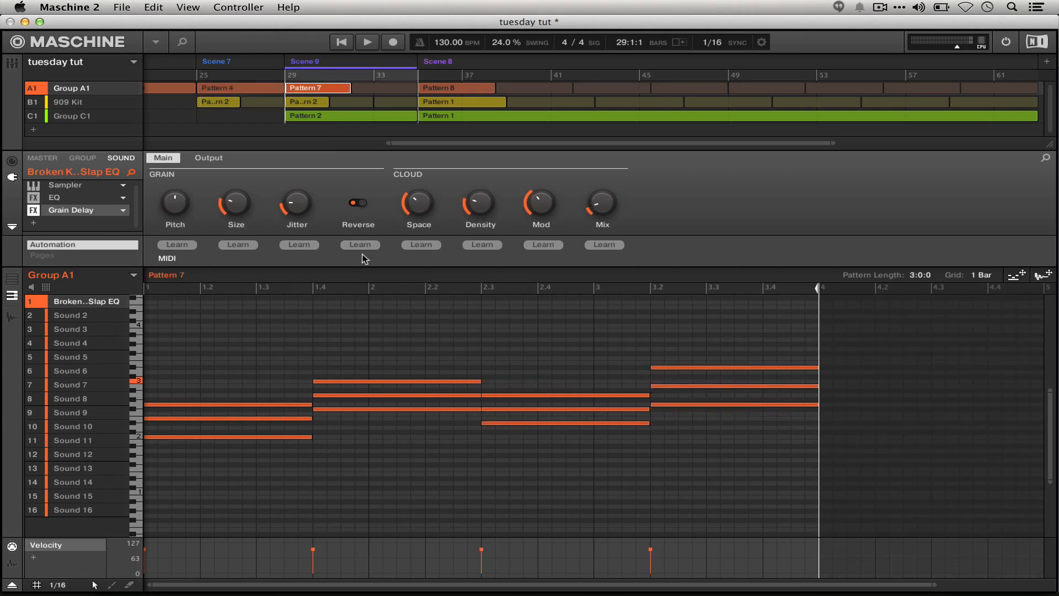
left_click(230, 88)
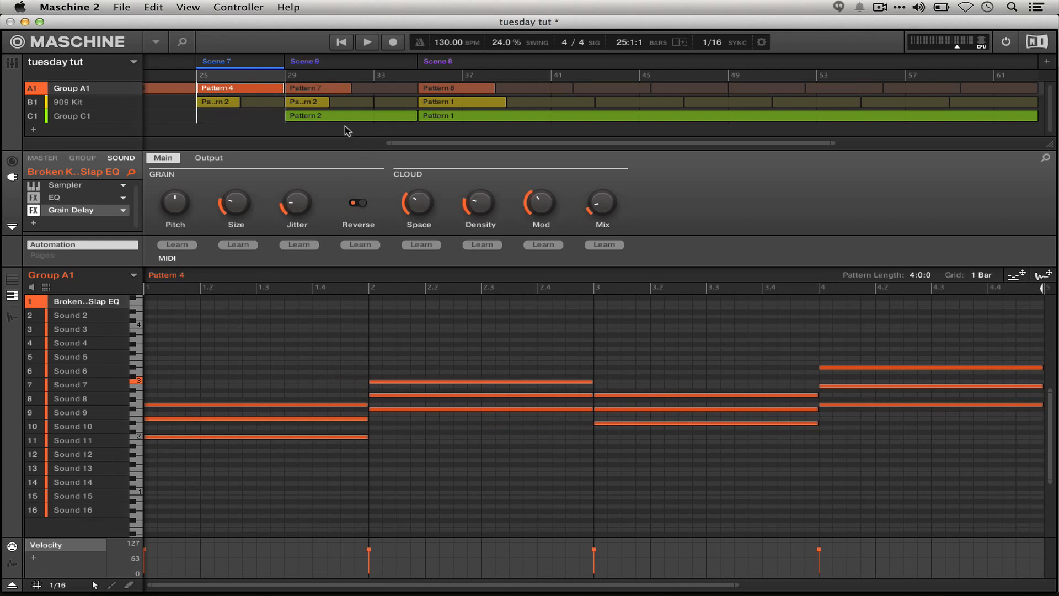
left_click(310, 87)
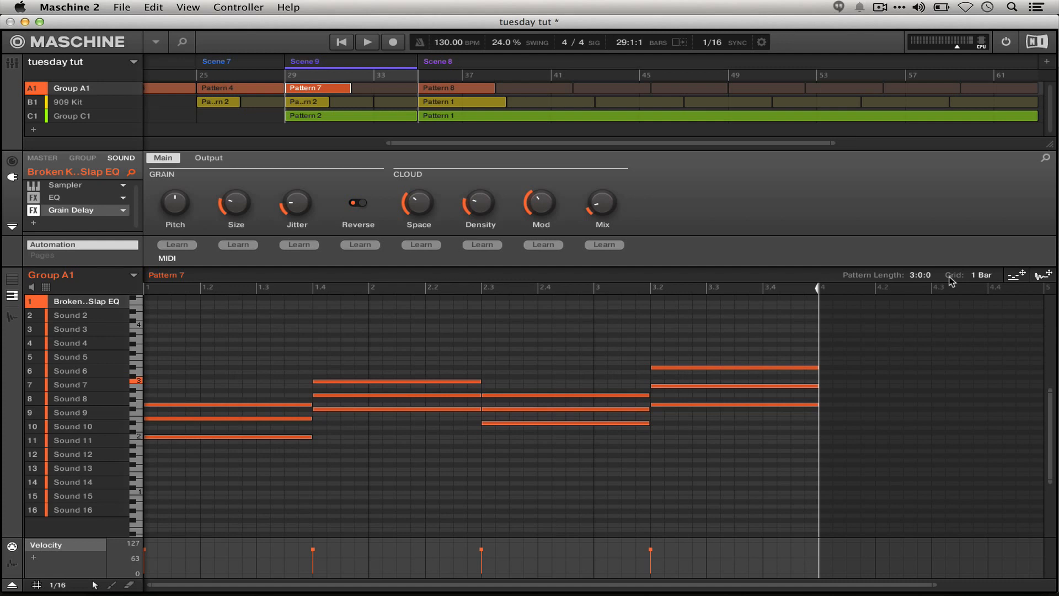
- Switch the pattern length grid to Quick and try lengthening Pattern 7 to 24:0:0 and 8:0:0
left_click(976, 276)
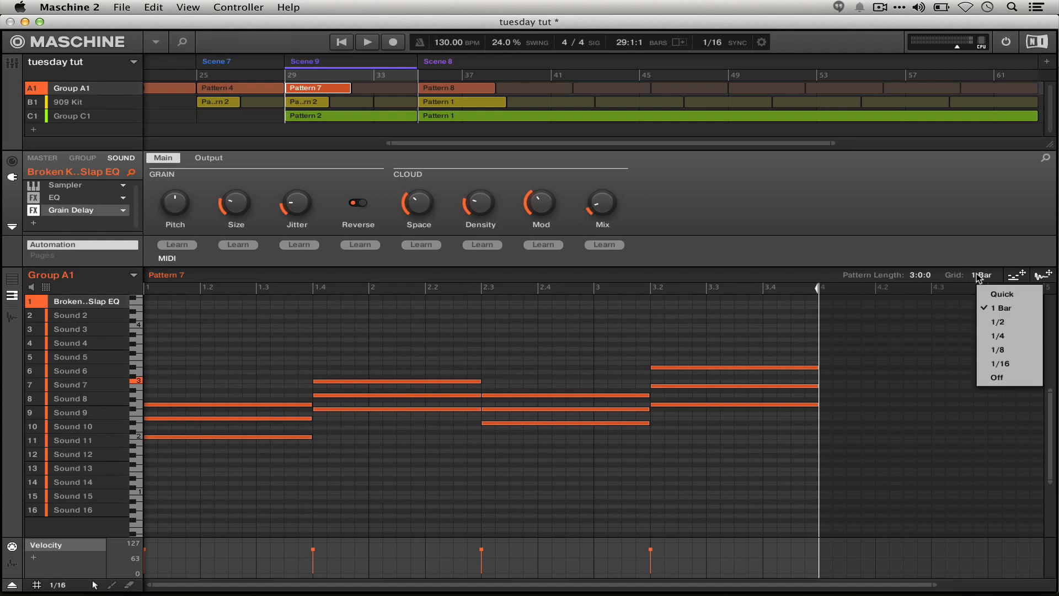
left_click(977, 276)
left_click(979, 276)
left_click(990, 294)
scroll(919, 275, "up", 5)
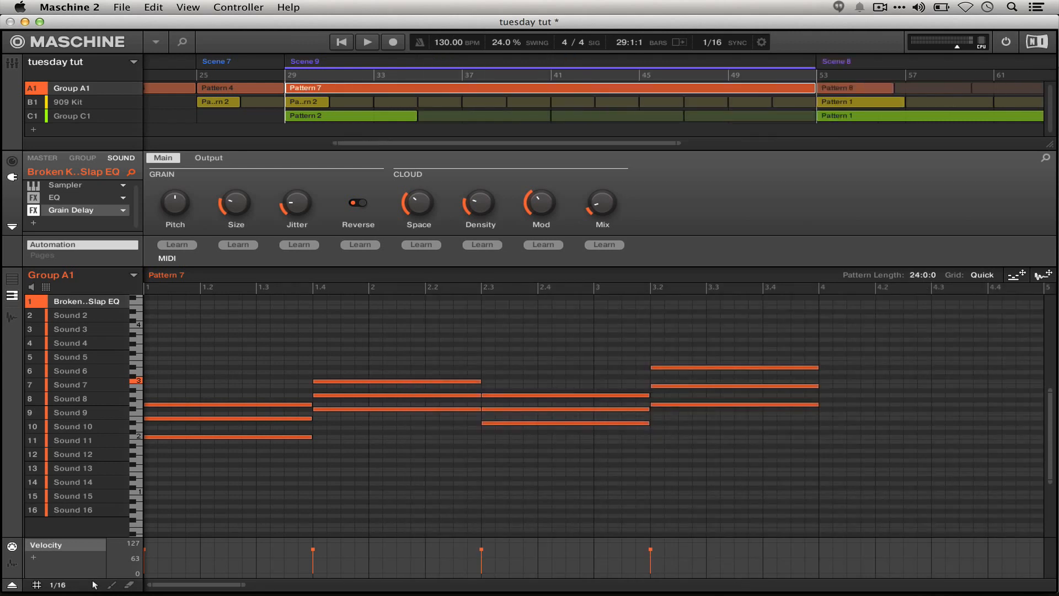
- Return the pattern length grid to 1 Bar and set Pattern 7's length to 3:0:0
left_click(973, 276)
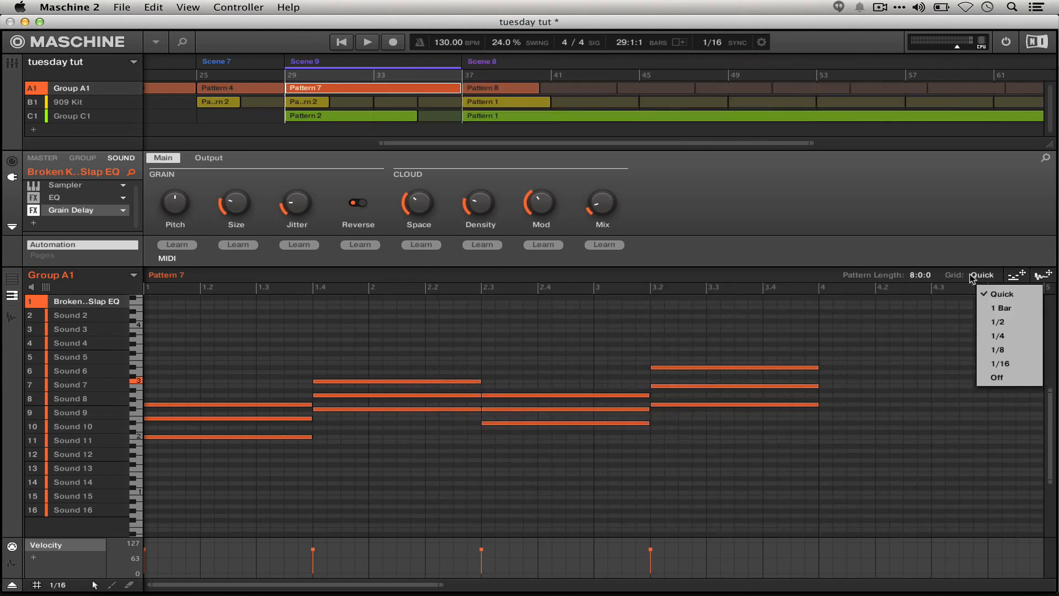
left_click(981, 310)
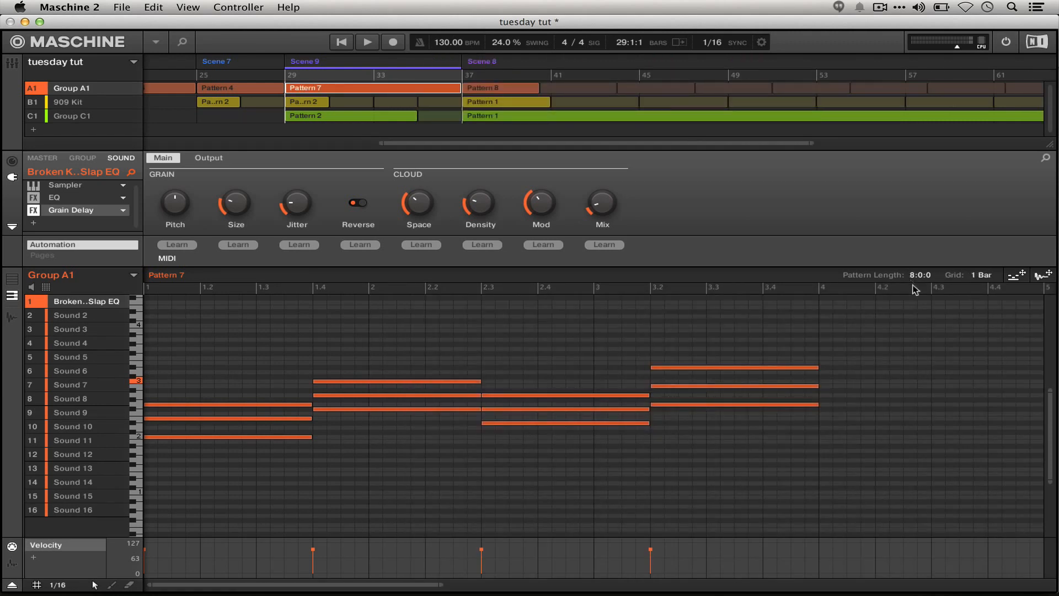
scroll(907, 274, "down", 1)
scroll(920, 275, "down", 4)
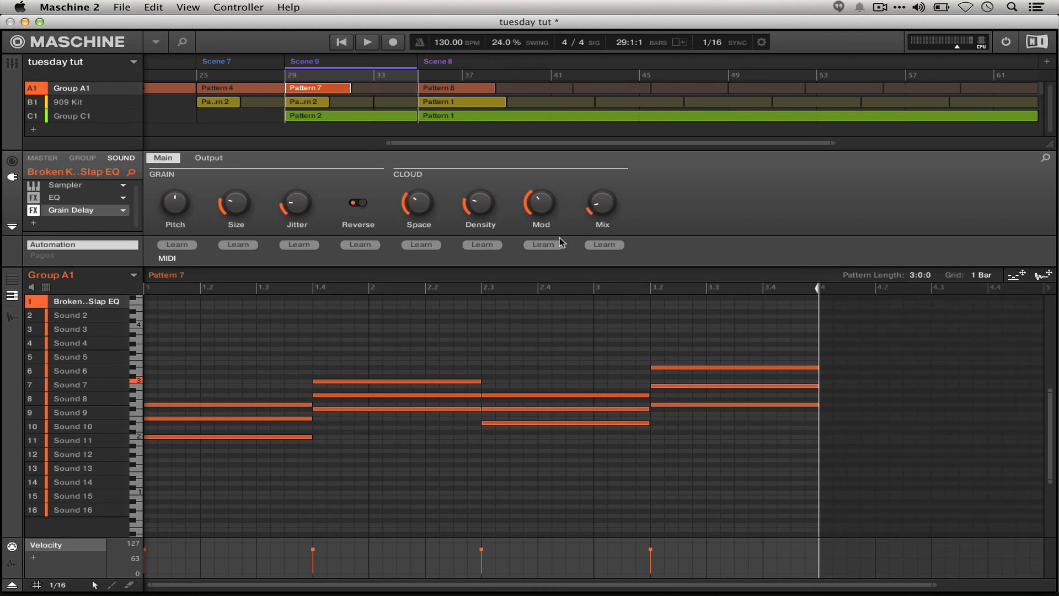
- Try shortening Group C1's Pattern 2 in Scene 9 to 3:0:0, and restore its length to 6:0:0
left_click(313, 102)
left_click(332, 112)
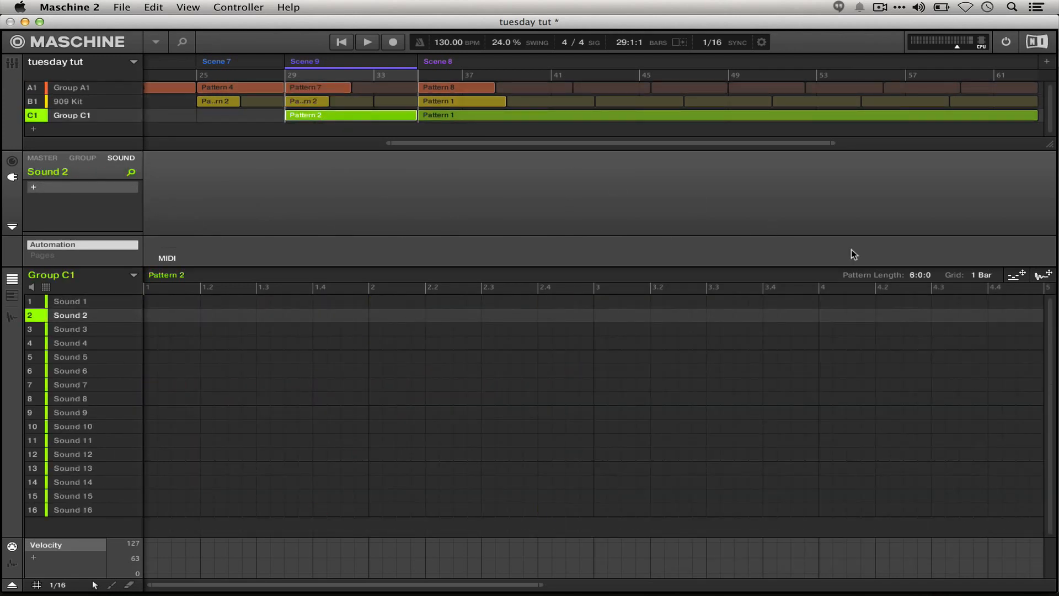
left_click_drag(920, 275, 920, 301)
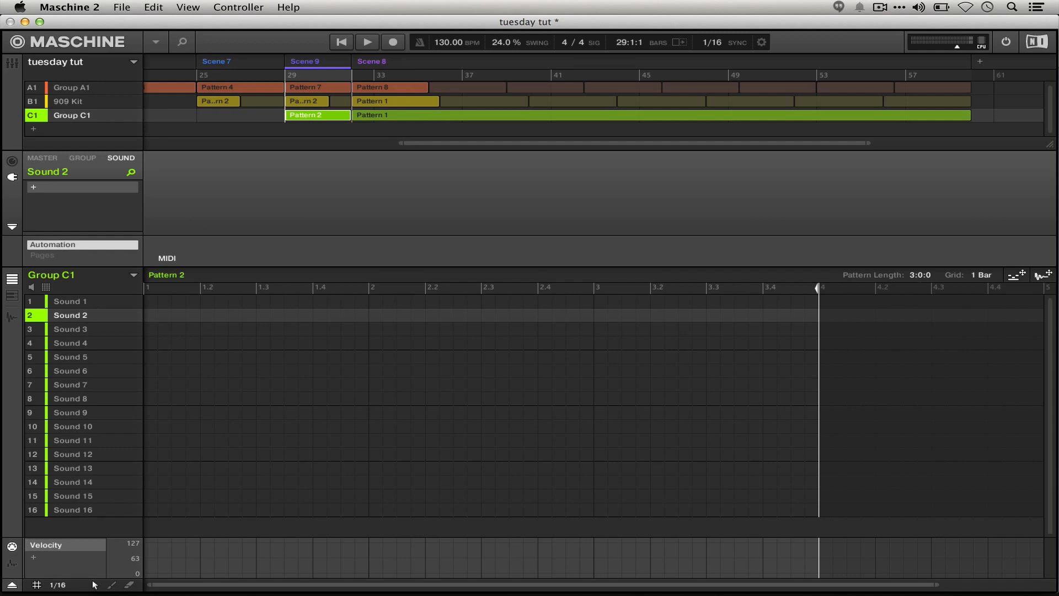
left_click_drag(920, 275, 921, 258)
- Play Scene 9 back with Group A1's Pattern 7 displayed
left_click(286, 88)
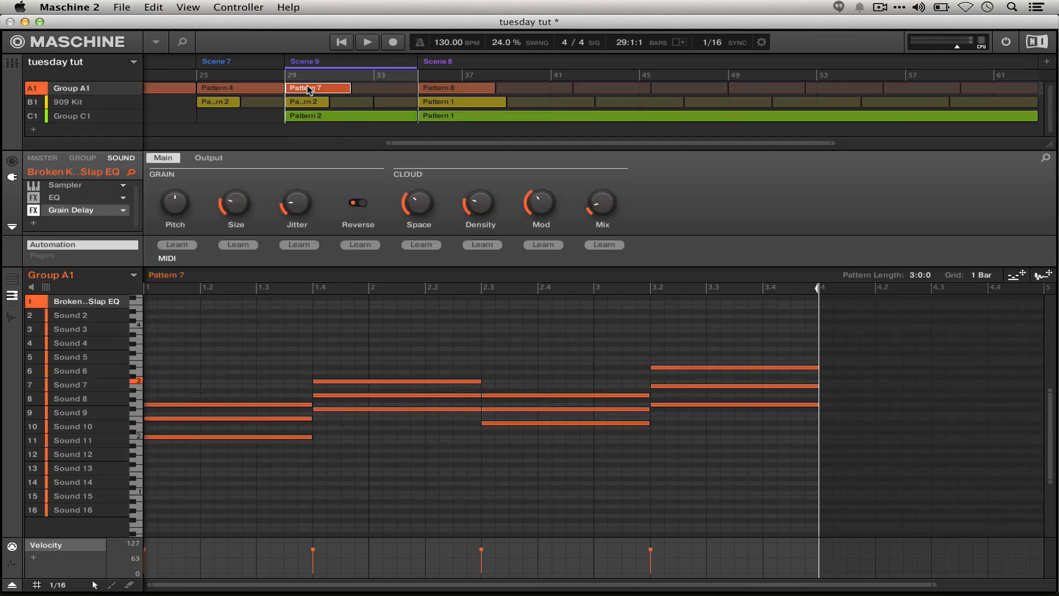
key("space")
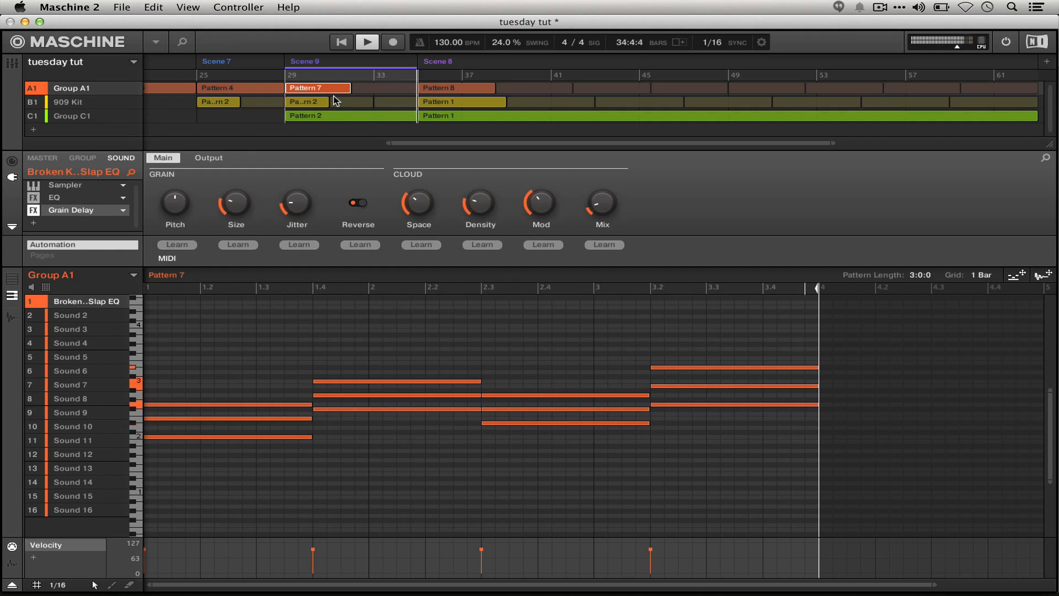
key("space")
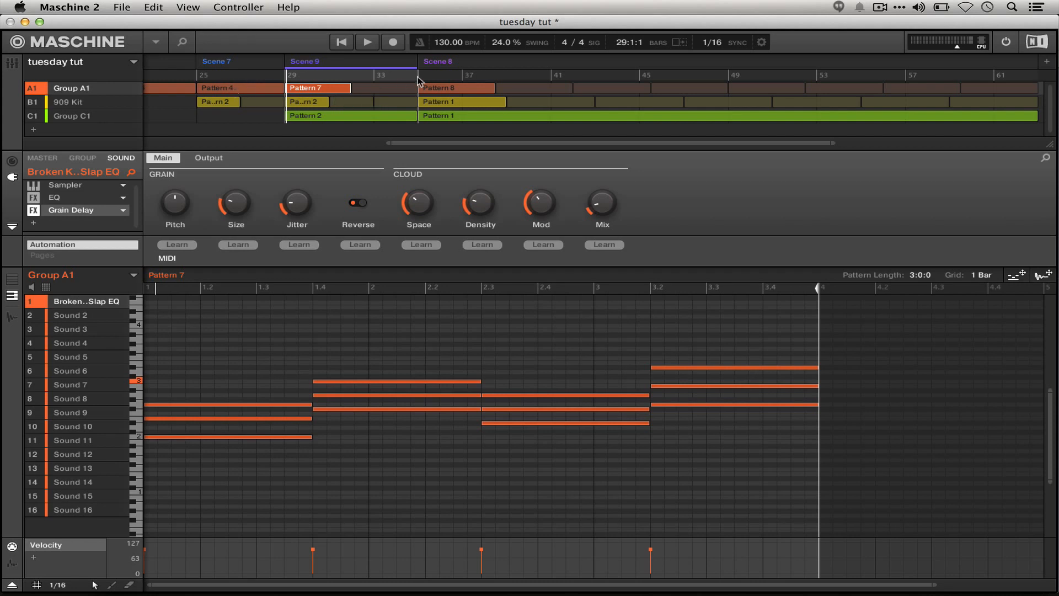
- Set the length of Group A1's Pattern 8 in Scene 8 to 4:0:0 and play it back
left_click(436, 88)
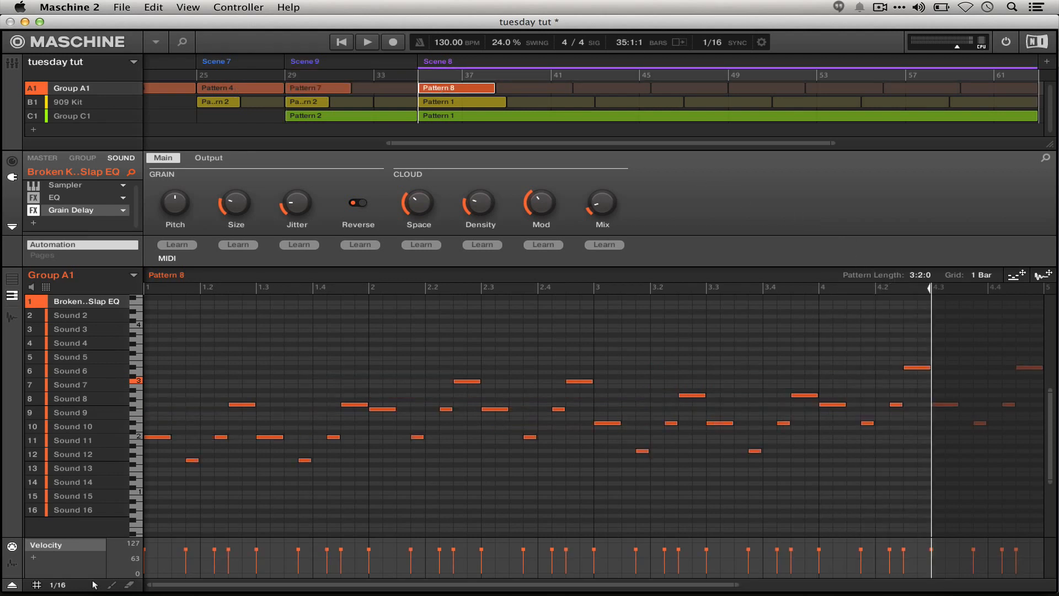
left_click_drag(920, 275, 927, 278)
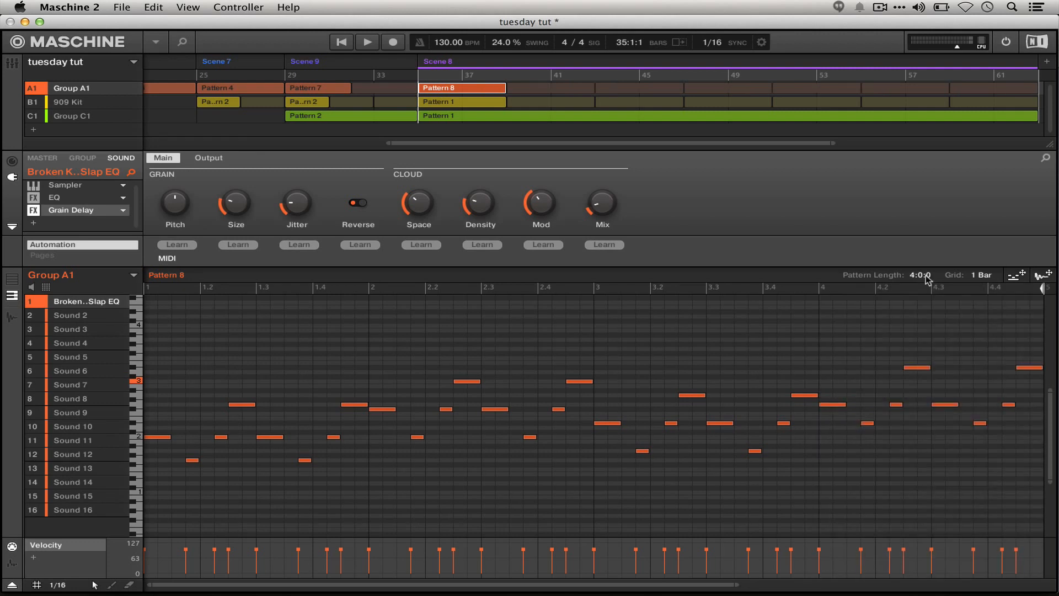
key("space")
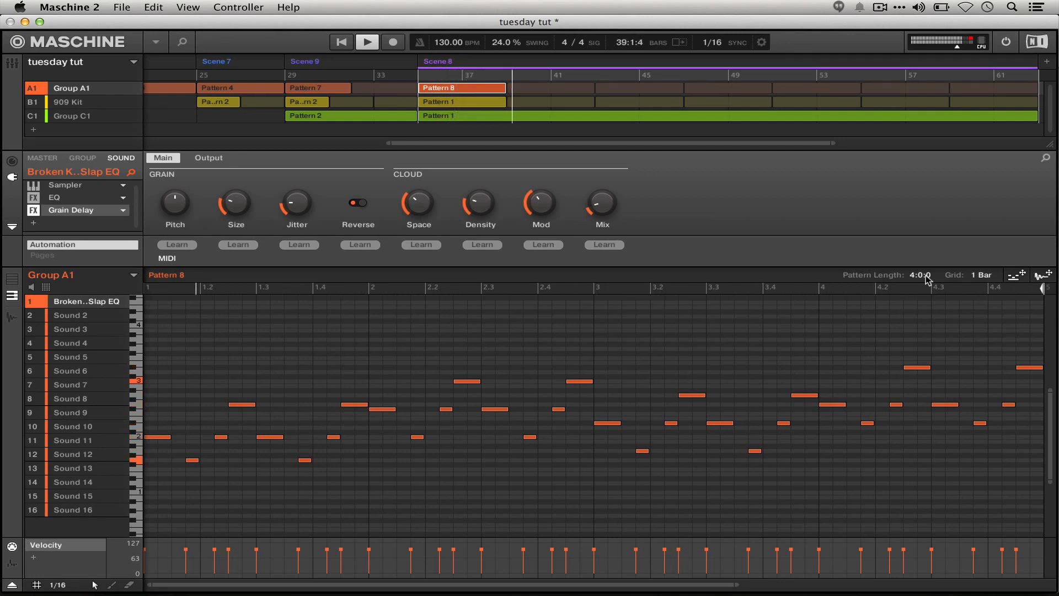
key("space")
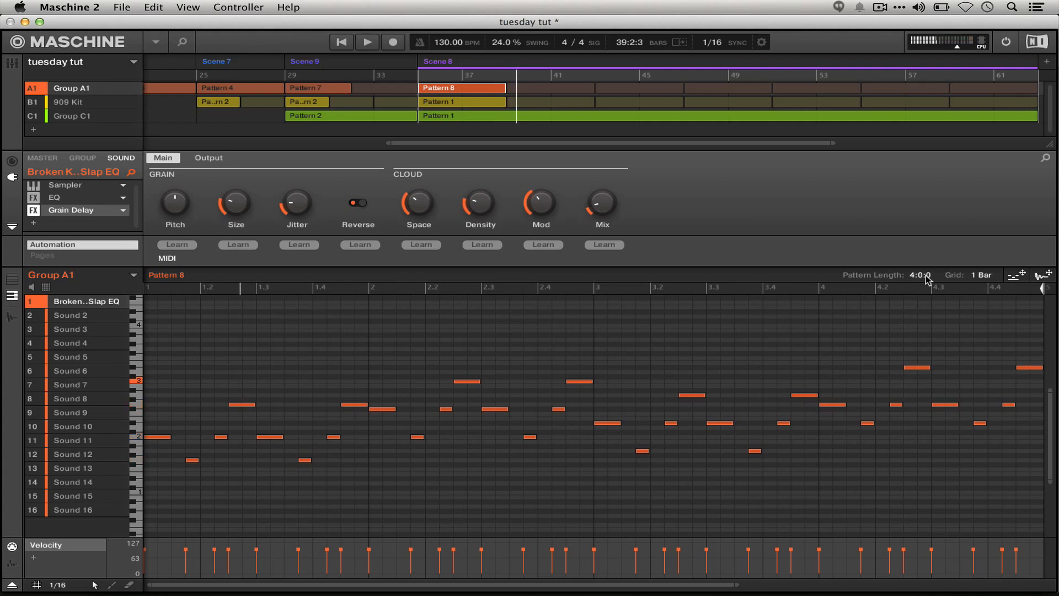
- Set the pattern length grid to 1/16 and shorten Pattern 8 in Scene 8 to 3:2:0
left_click(987, 276)
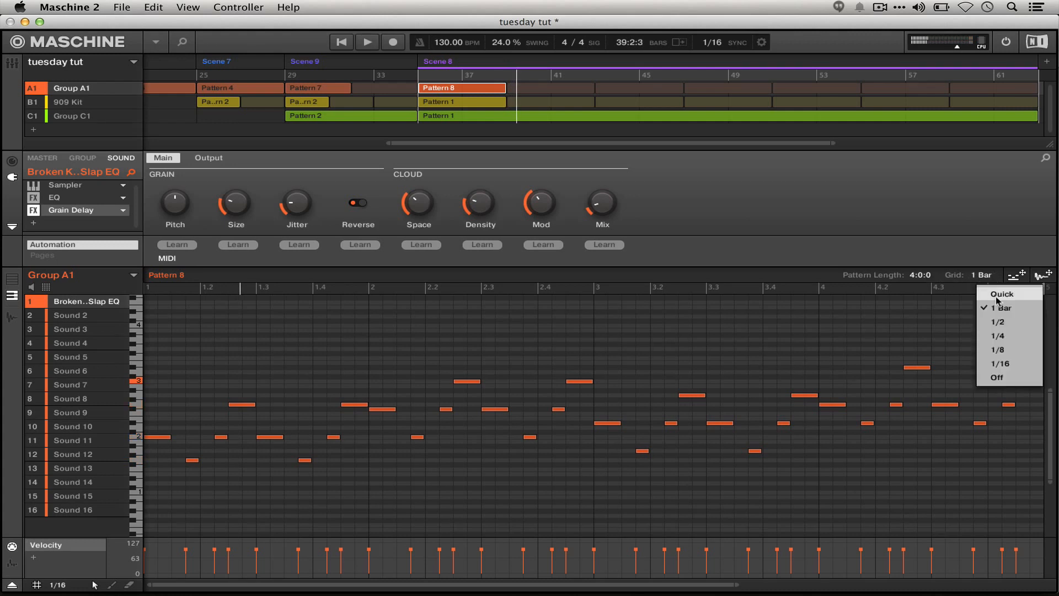
left_click(1007, 366)
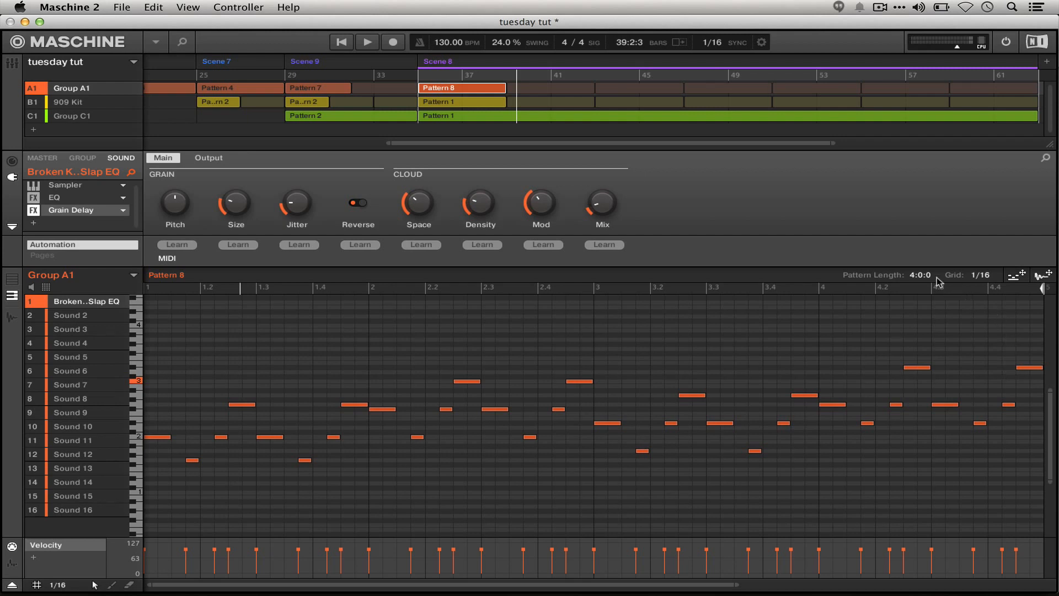
mouse_move(934, 279)
left_mouse_down()
mouse_move(934, 292)
mouse_move(936, 280)
left_mouse_up()
scroll(770, 118, "right", 1)
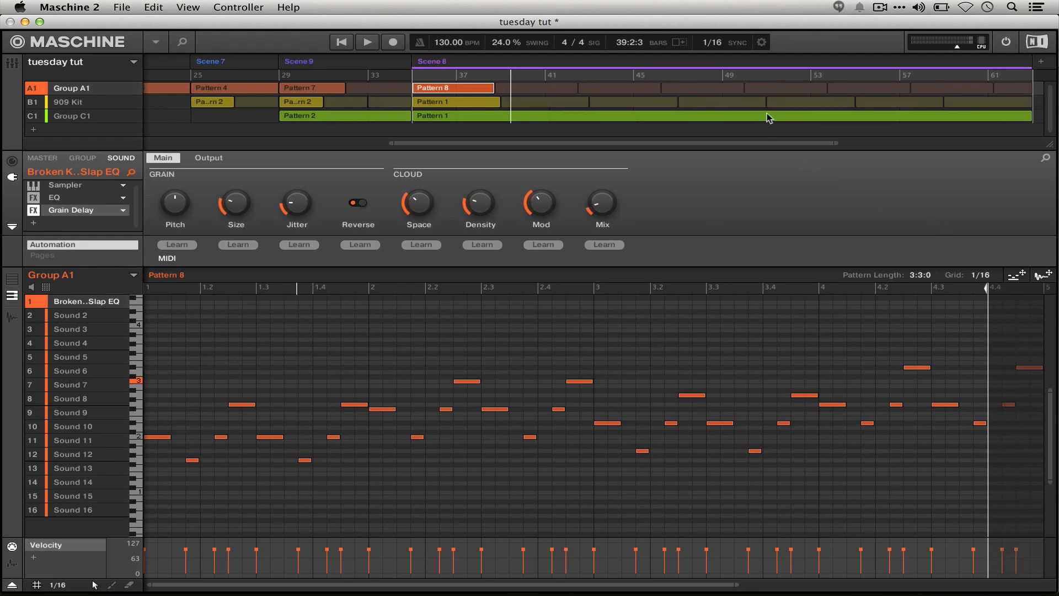
scroll(769, 118, "right", 5)
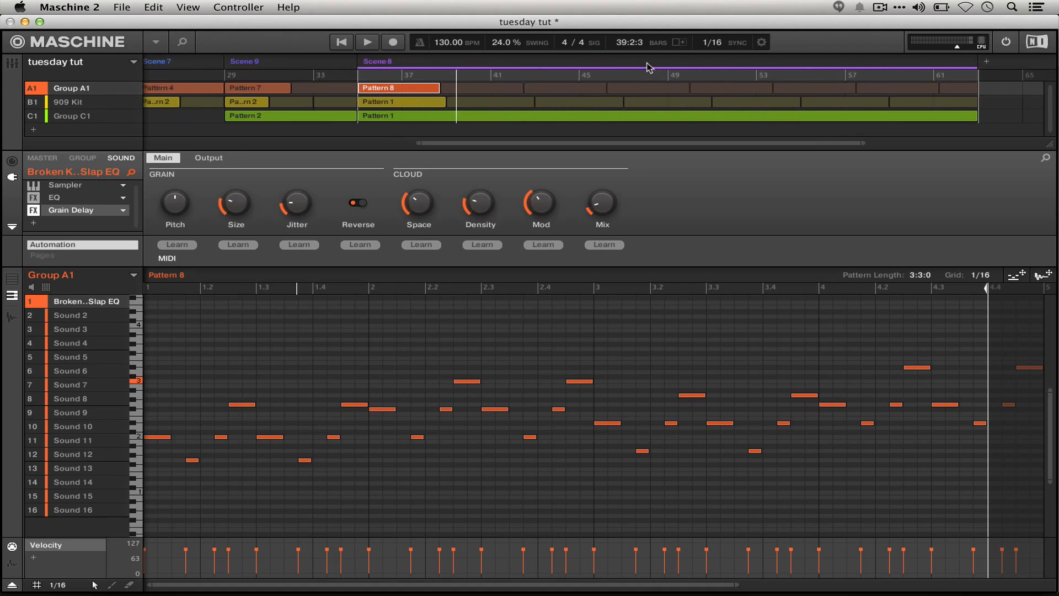
left_click_drag(938, 280, 938, 289)
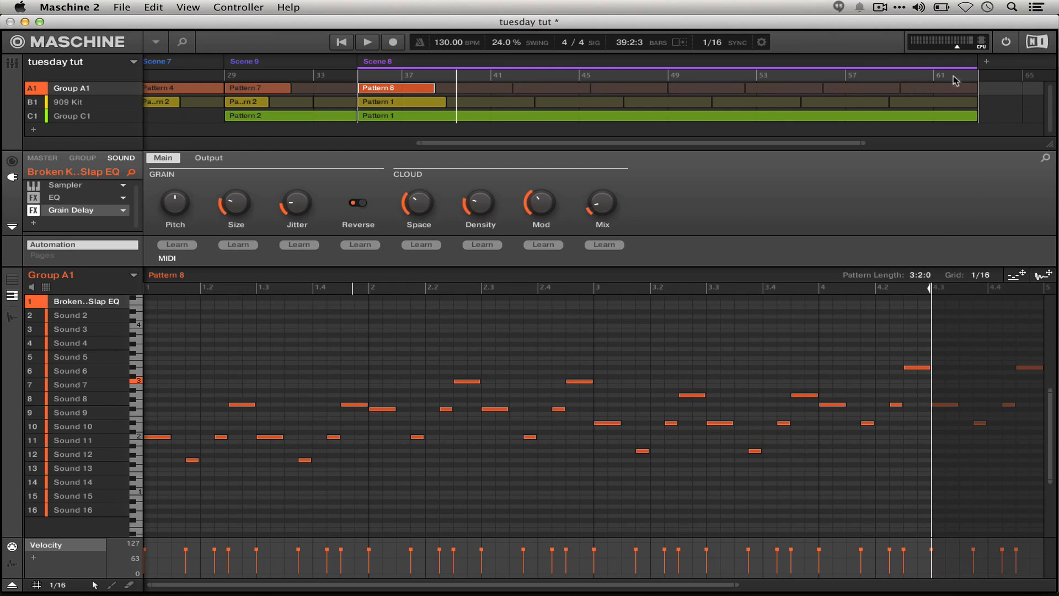
- Compare the Scene 8 patterns of Group A1, the 909 Kit and Group C1 and how often each repeats
left_click(429, 106)
left_click(403, 87)
left_click(485, 115)
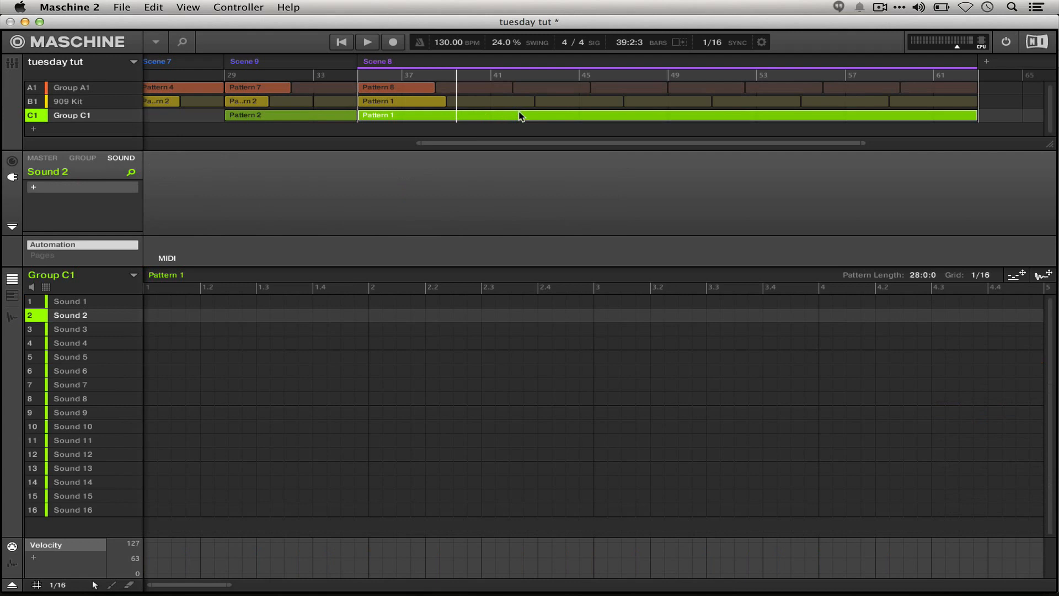
left_click(419, 89)
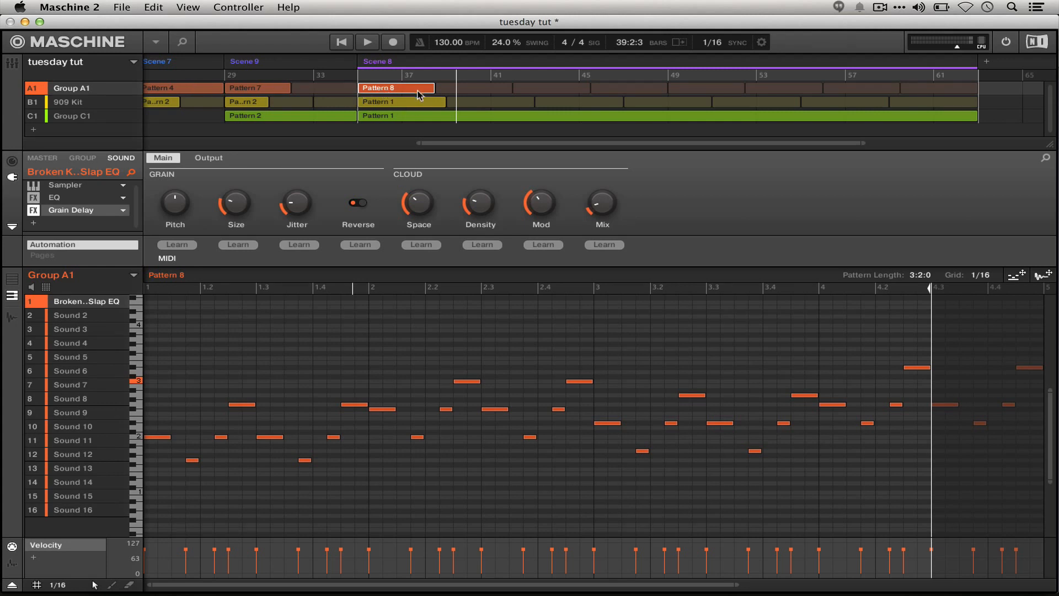
left_click(428, 106)
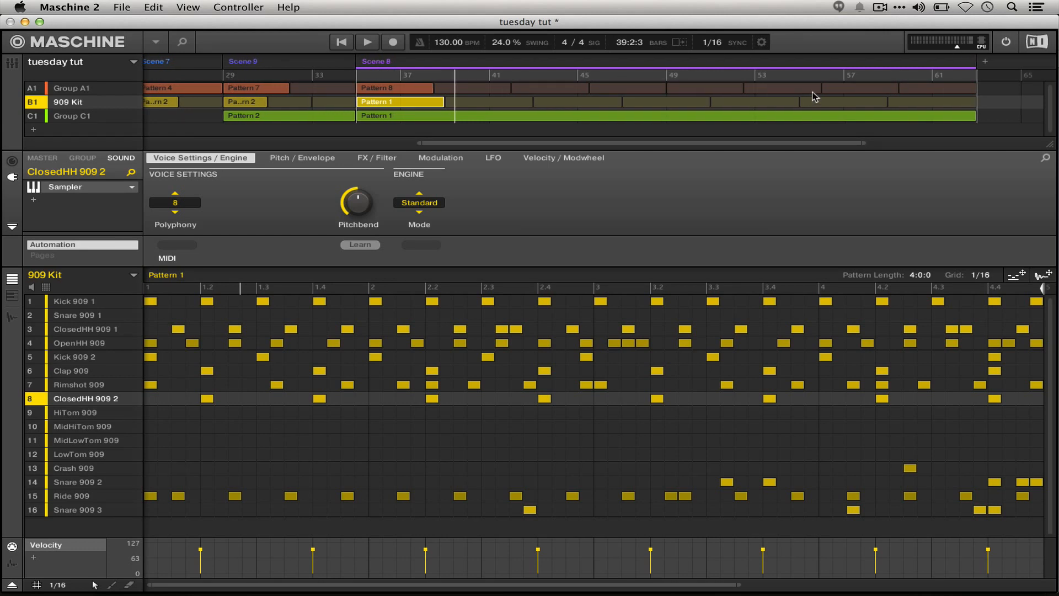
left_click(424, 90)
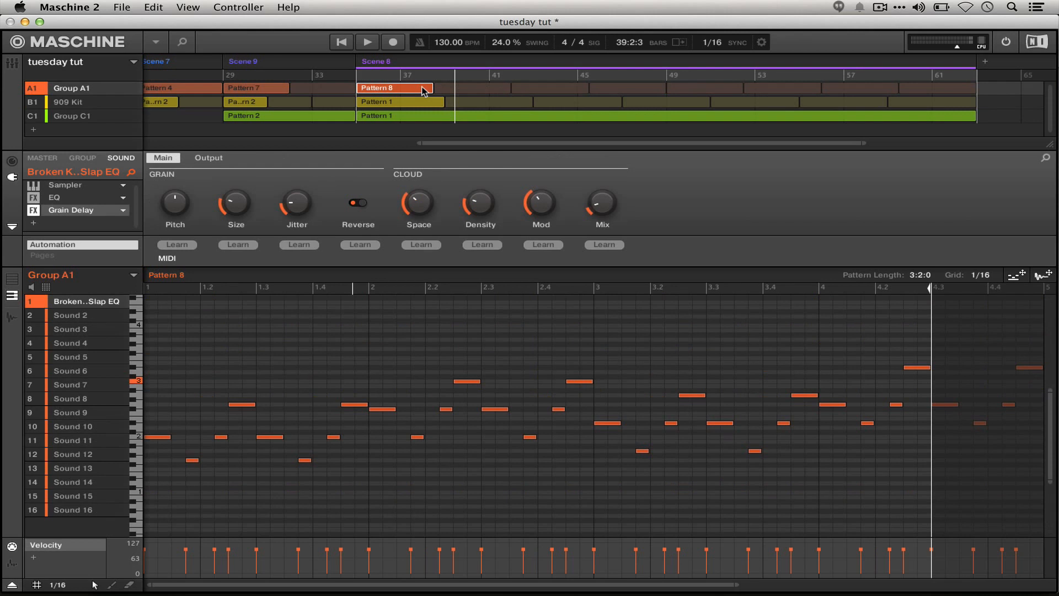
left_click(400, 103)
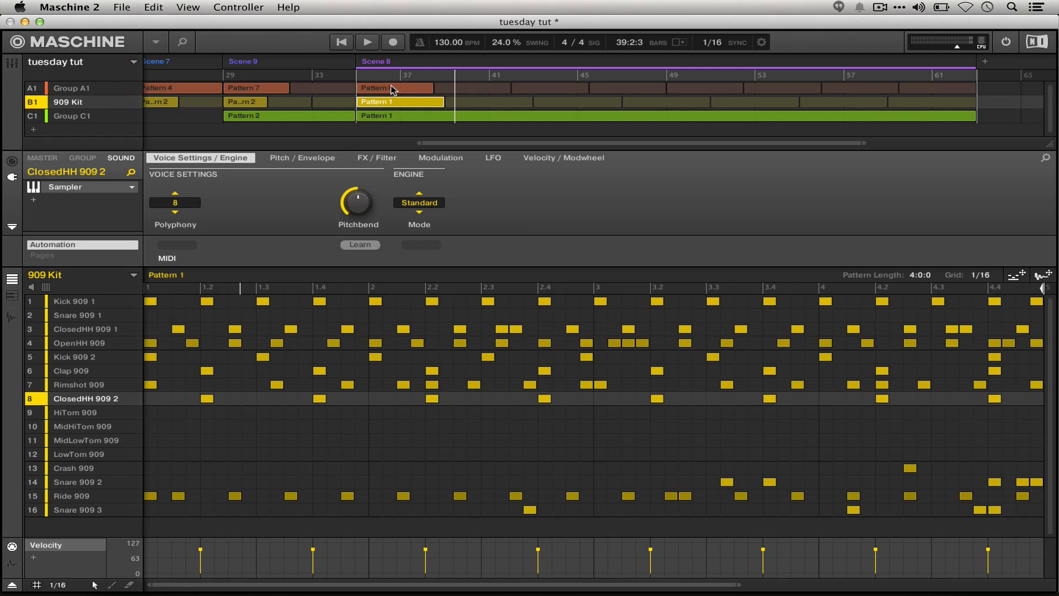
- Play Scene 8 back with Group A1's Pattern 8 displayed
left_click(392, 89)
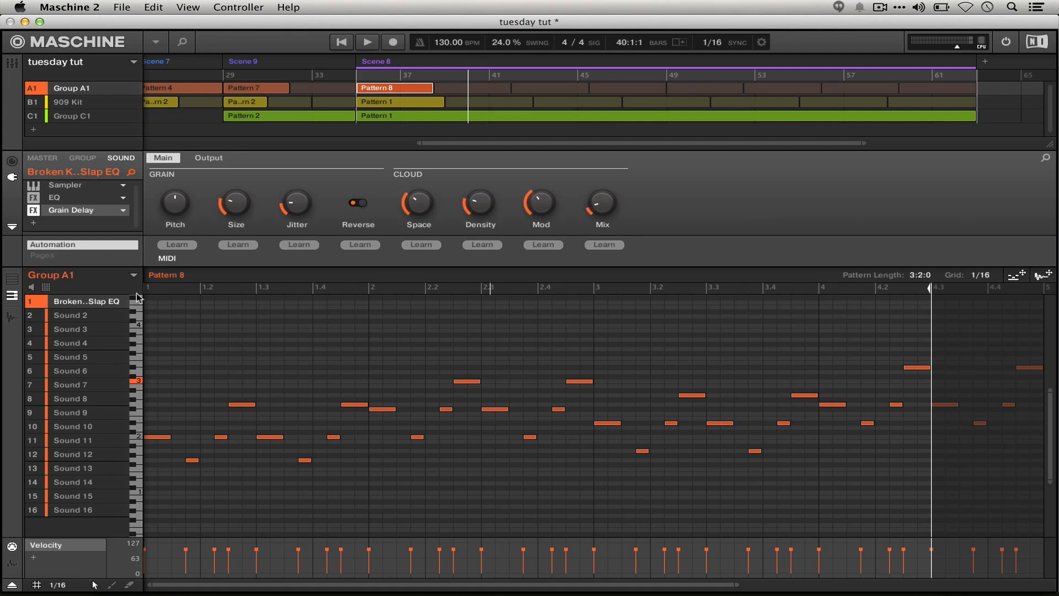
key("space")
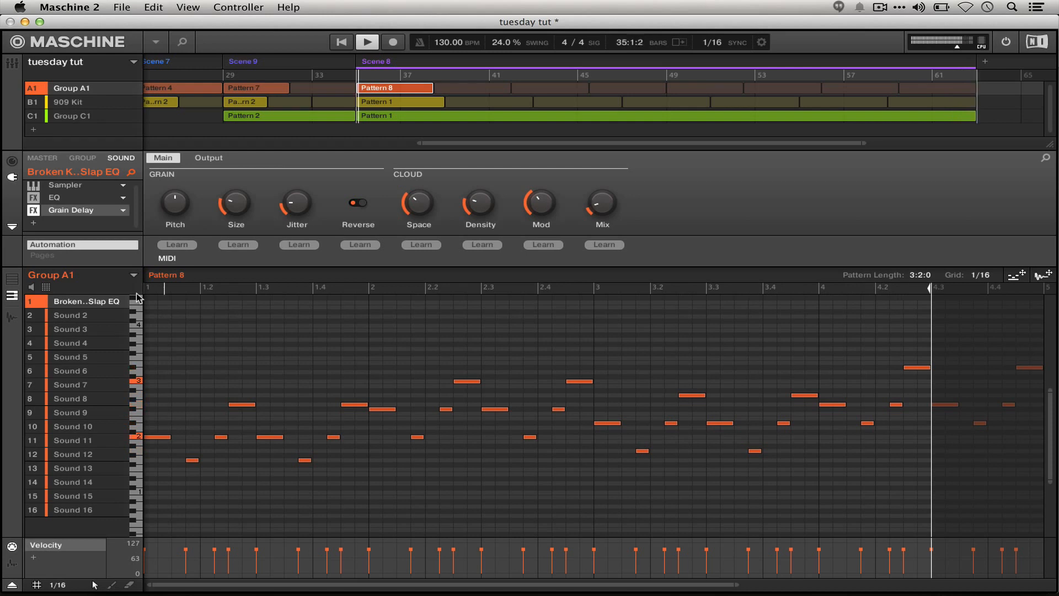
key("space")
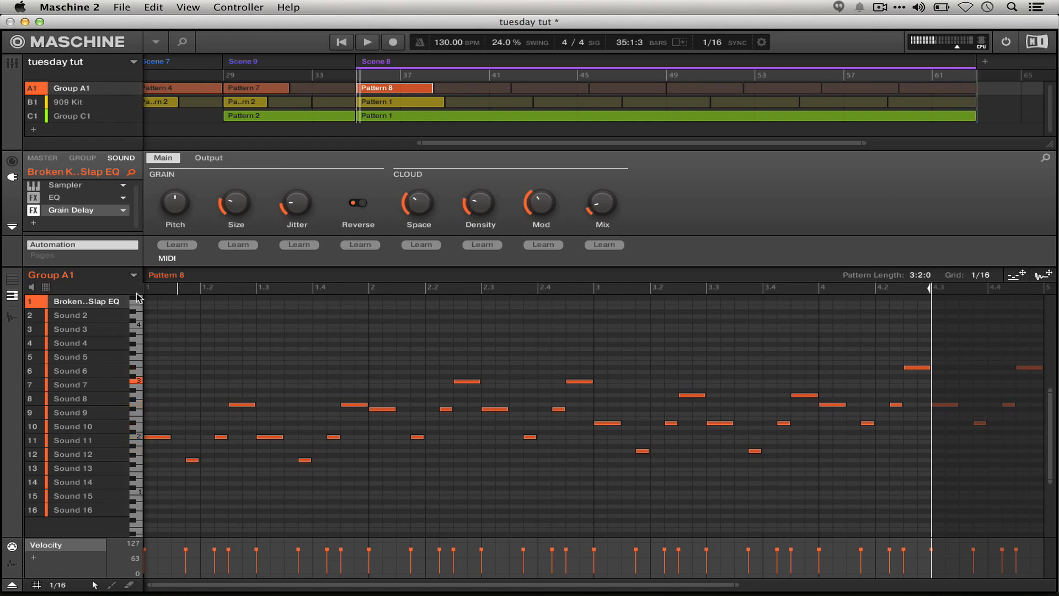